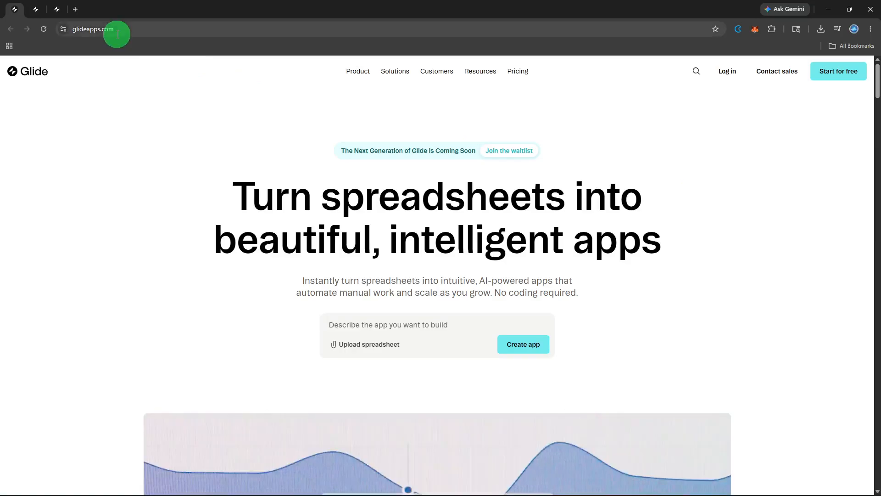
Log in and open the Tutorial app's data editor
{"action": "left_click", "coordinate": [728, 72]}
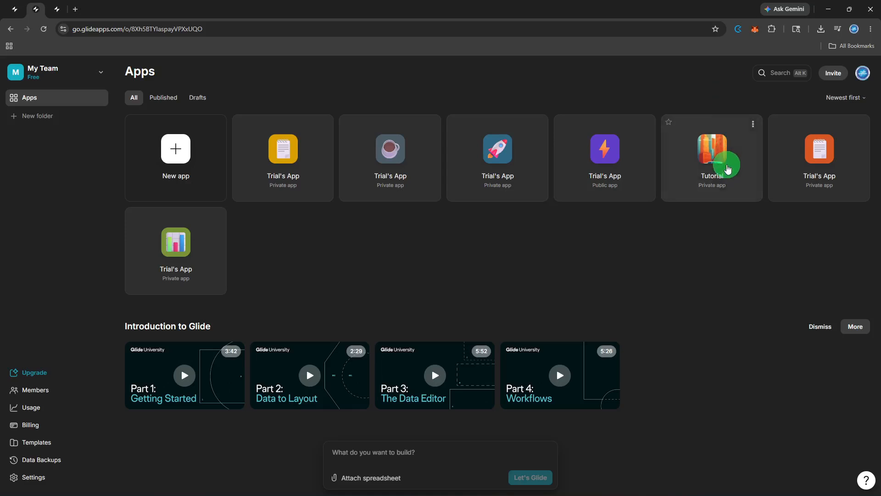
{"action": "left_click", "coordinate": [728, 169]}
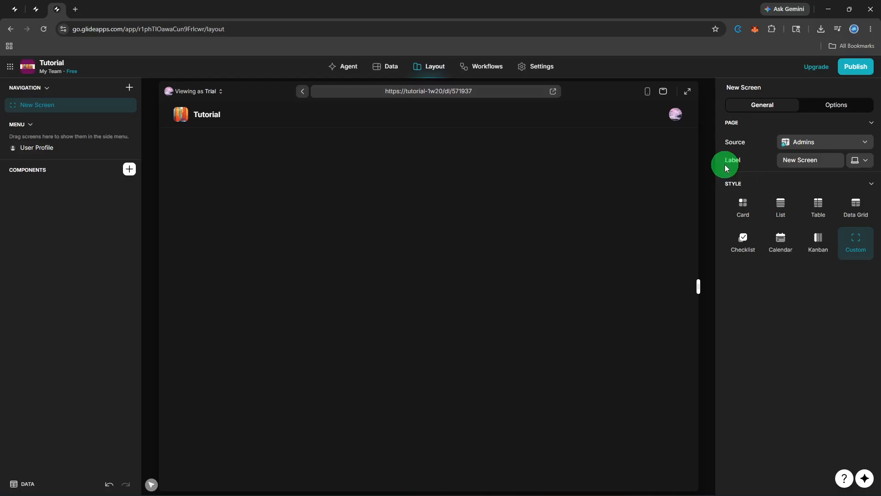
{"action": "left_click", "coordinate": [387, 67]}
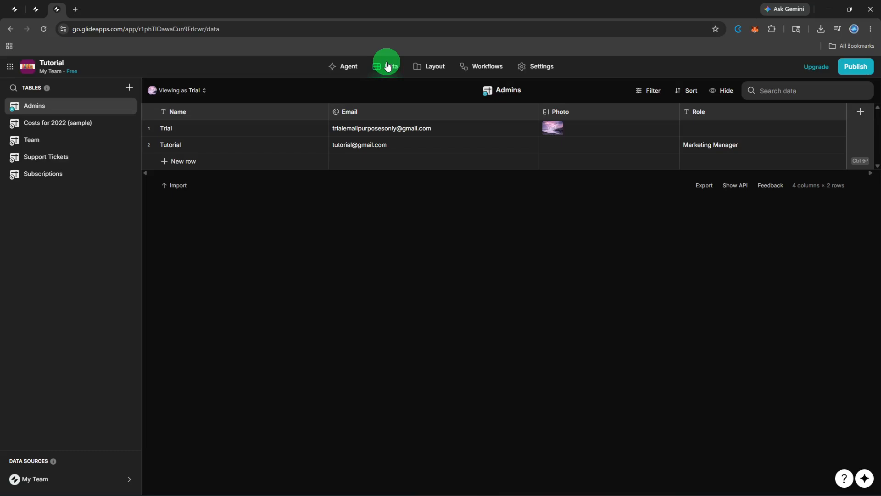
Add a blank table and name it Trips
{"action": "left_click", "coordinate": [131, 87]}
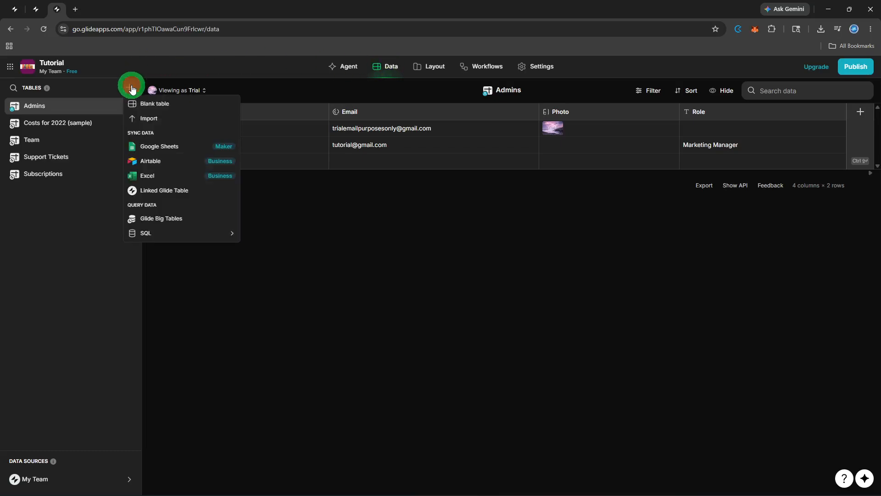
{"action": "left_click", "coordinate": [140, 98]}
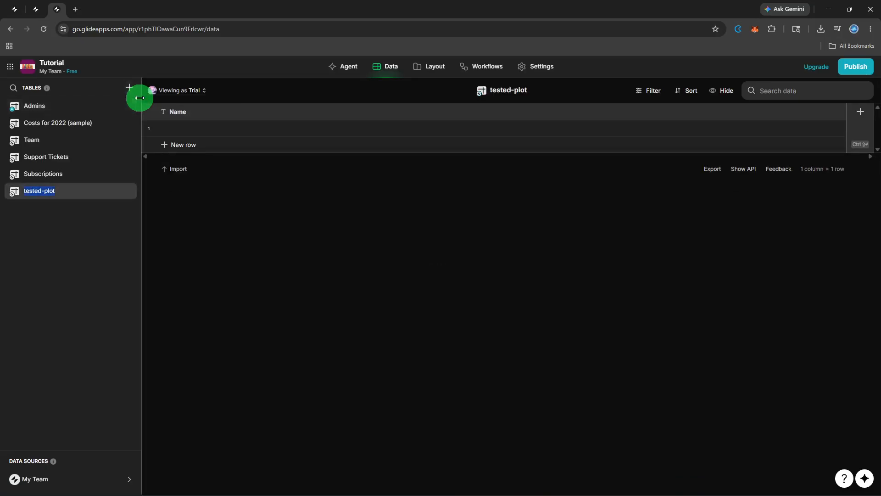
{"action": "type", "text": "Trips"}
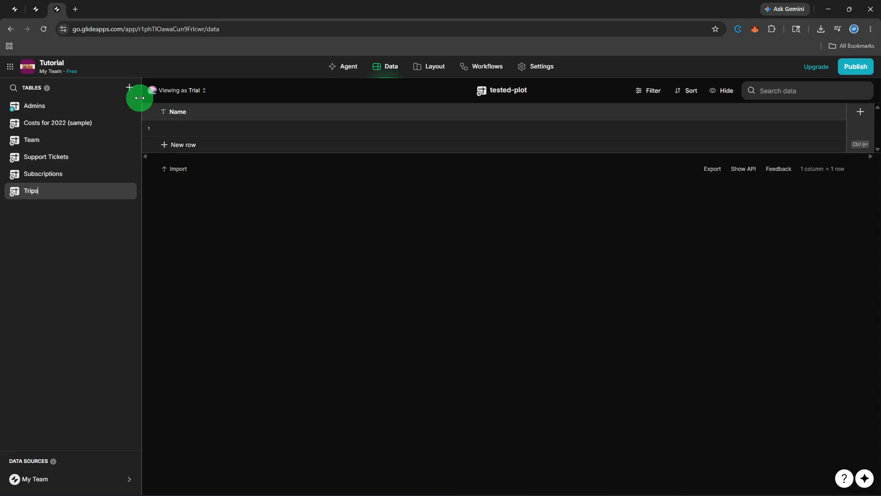
Rename the table's Name column to Trip Name
{"action": "double_click", "coordinate": [192, 118]}
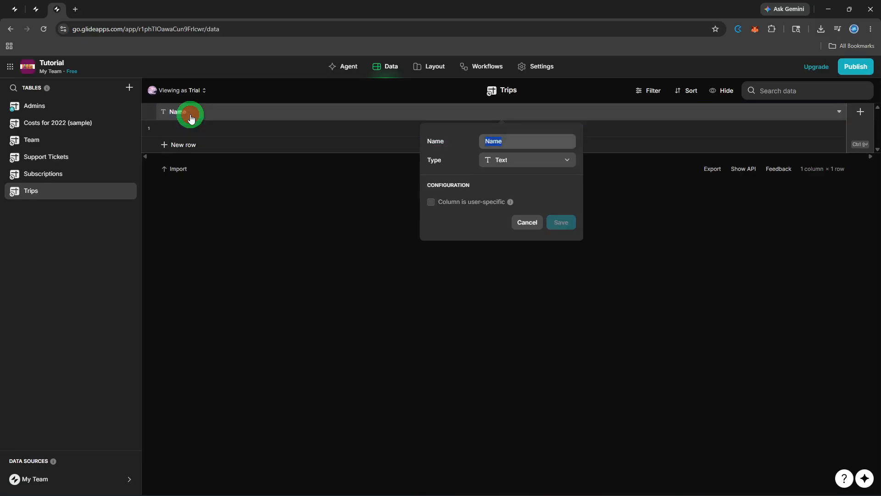
{"action": "left_click", "coordinate": [486, 143]}
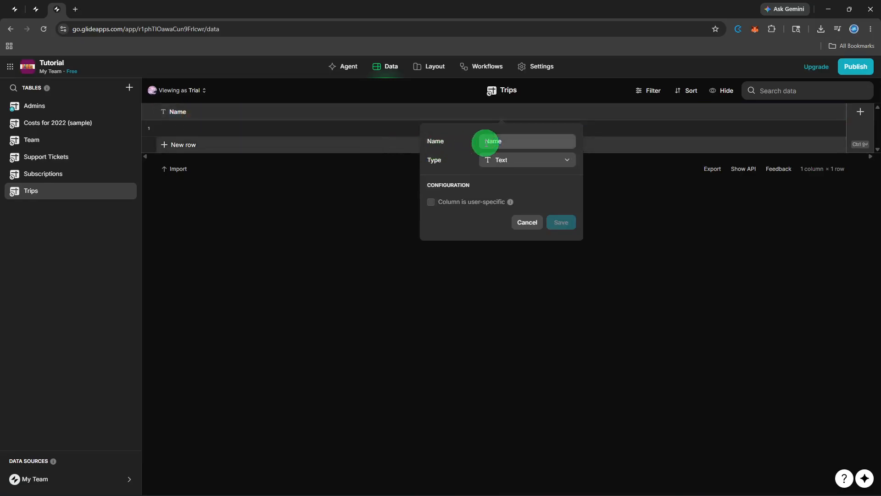
{"action": "type", "text": "Trip"}
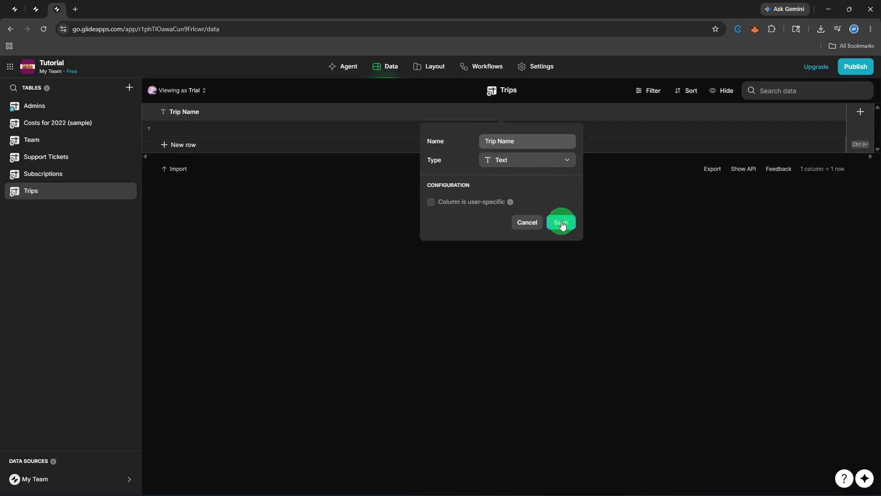
{"action": "left_click", "coordinate": [561, 222]}
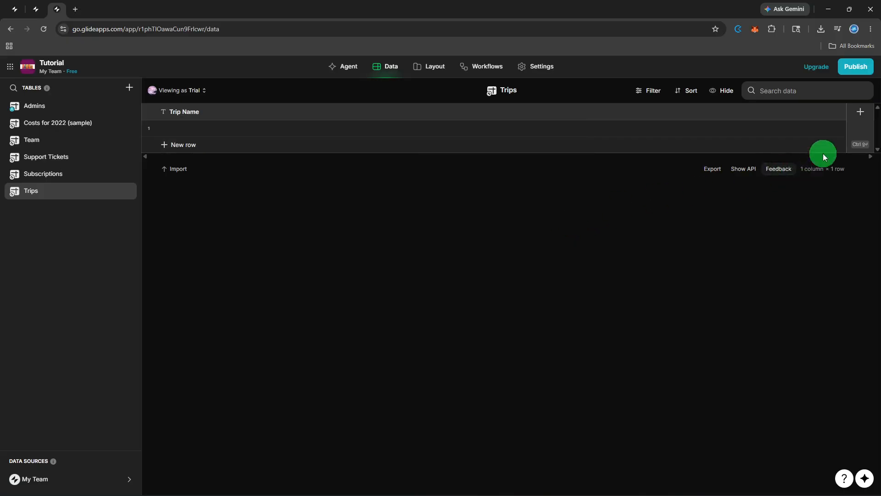
Add a text column named Destination
{"action": "left_click", "coordinate": [856, 136]}
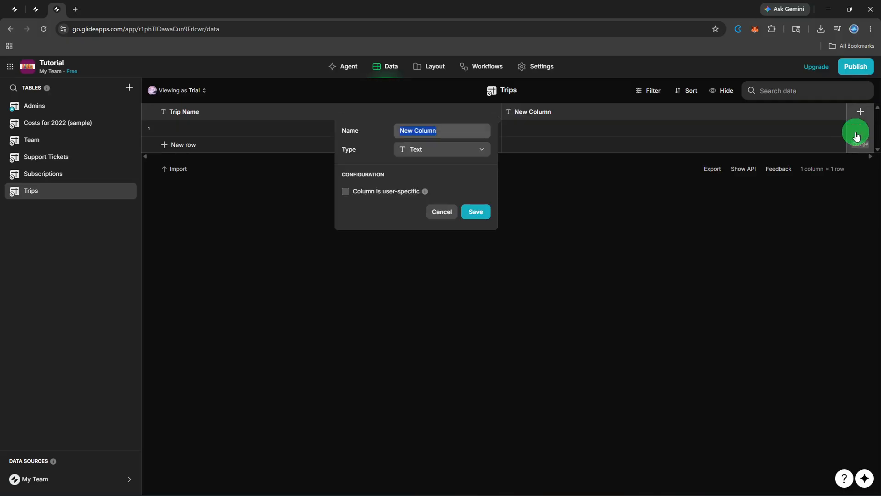
{"action": "key", "text": "BackSpace"}
{"action": "type", "text": "Destin"}
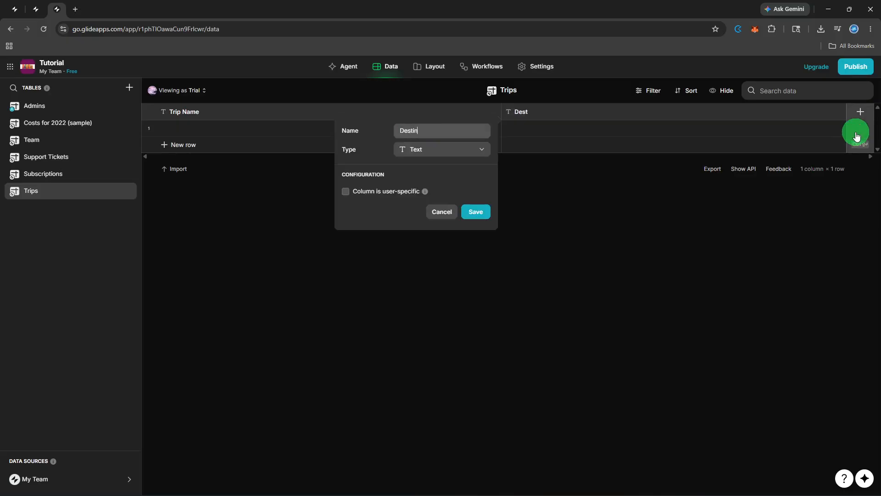
{"action": "type", "text": "ation"}
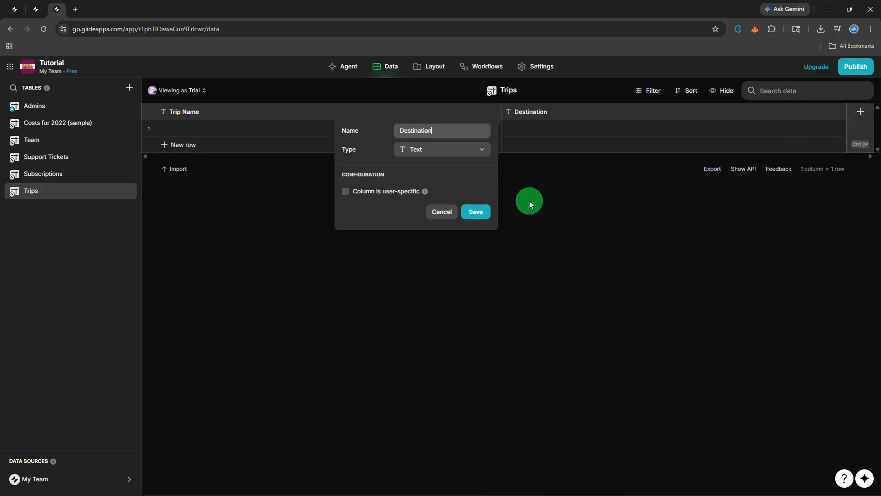
{"action": "left_click", "coordinate": [479, 213]}
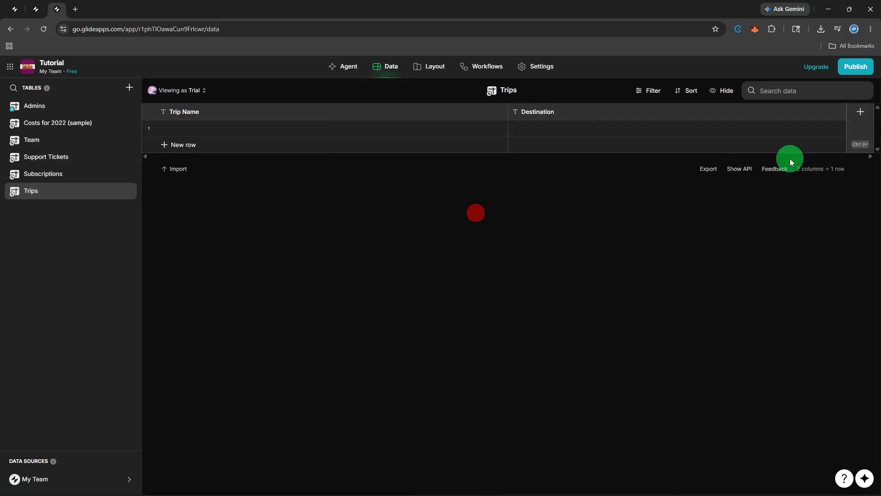
Add a Date & Time column named Start, displaying the date only
{"action": "left_click", "coordinate": [854, 120]}
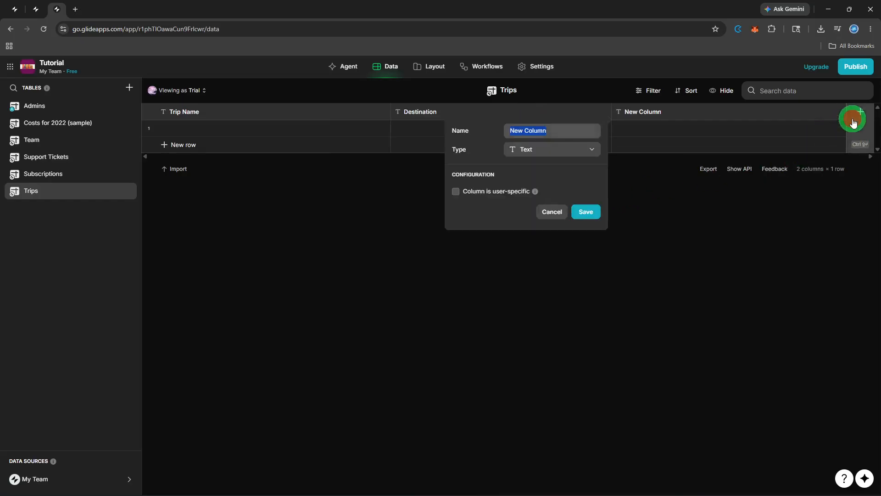
{"action": "key", "text": "BackSpace"}
{"action": "type", "text": "Start"}
{"action": "left_click", "coordinate": [586, 155]}
{"action": "mouse_move", "coordinate": [585, 186]}
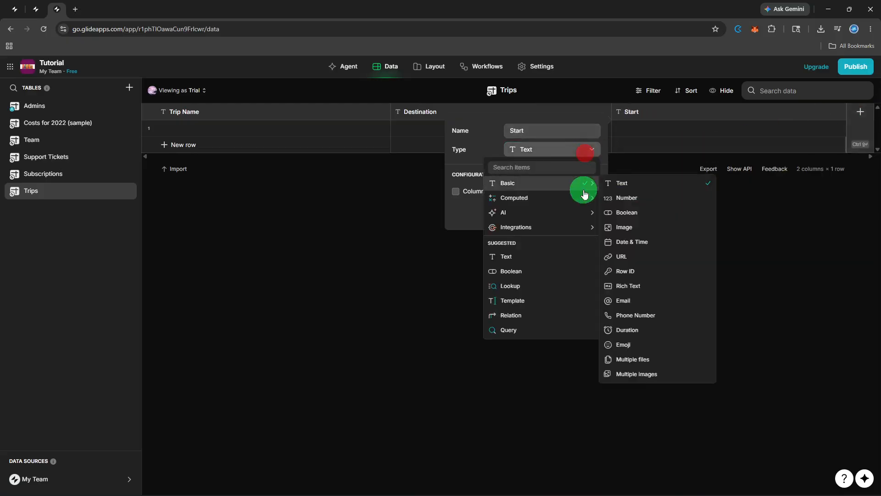
{"action": "left_click", "coordinate": [654, 243]}
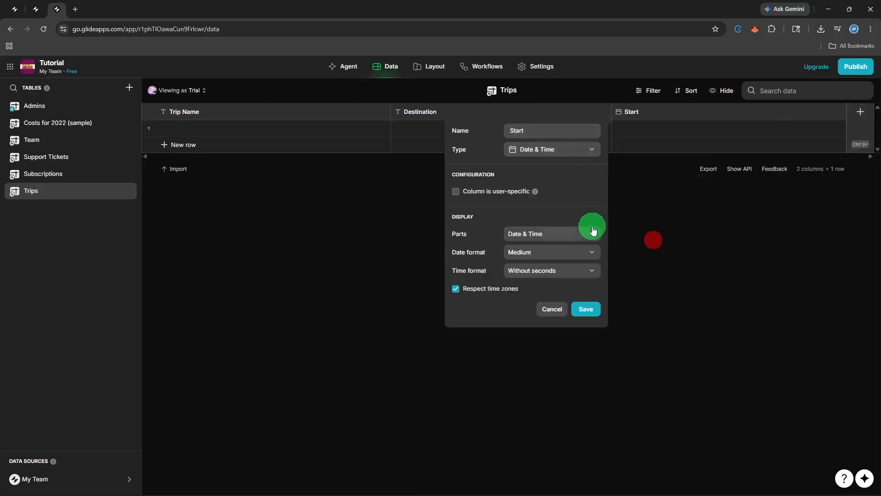
{"action": "left_click", "coordinate": [568, 234]}
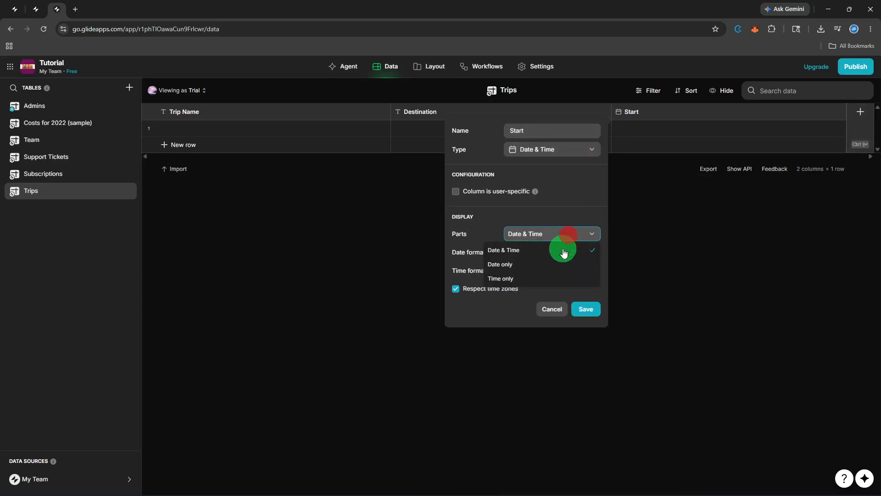
{"action": "left_click", "coordinate": [559, 262]}
{"action": "left_click", "coordinate": [582, 291]}
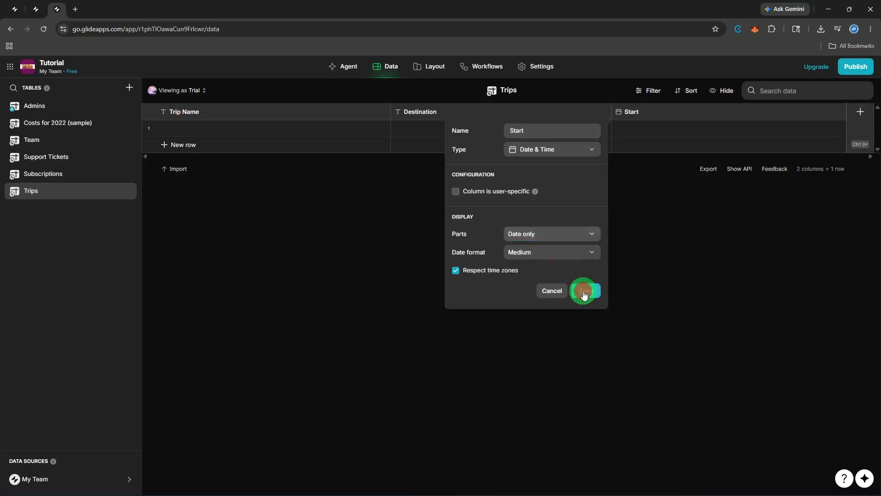
Add a Date & Time column named End, displaying the date only
{"action": "left_click", "coordinate": [861, 113]}
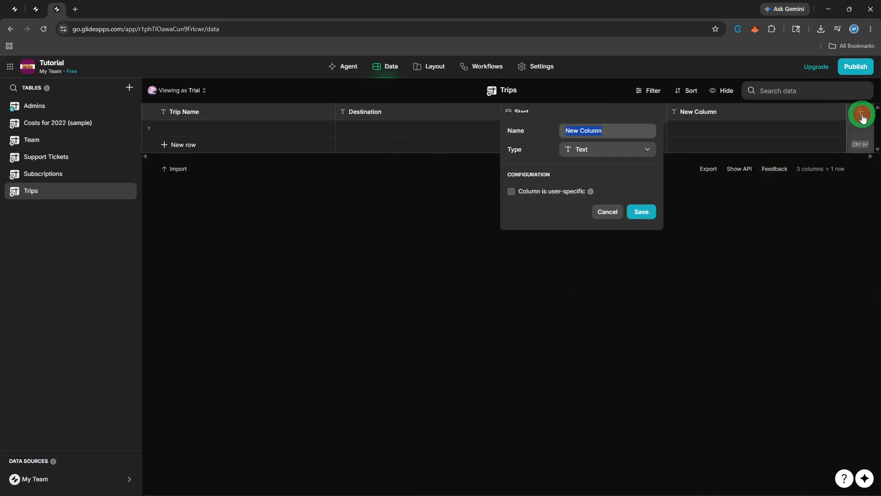
{"action": "key", "text": "BackSpace"}
{"action": "type", "text": "End"}
{"action": "left_click", "coordinate": [618, 149]}
{"action": "mouse_move", "coordinate": [649, 191]}
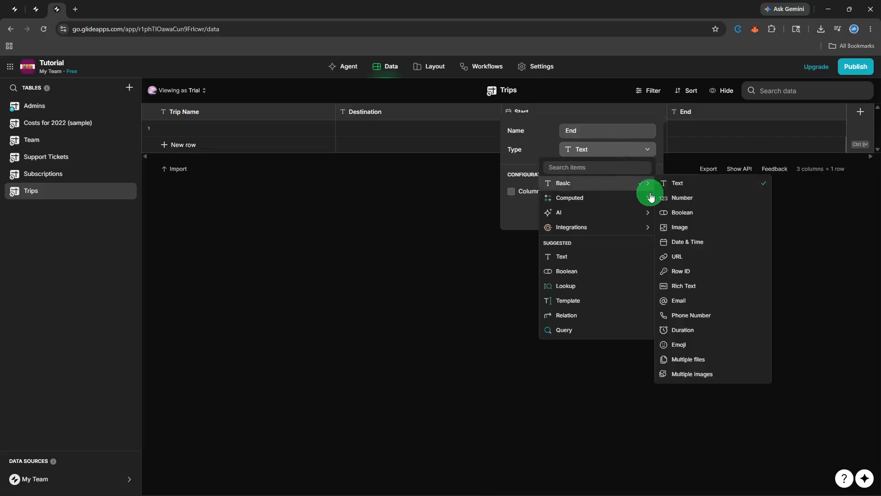
{"action": "left_click", "coordinate": [716, 247]}
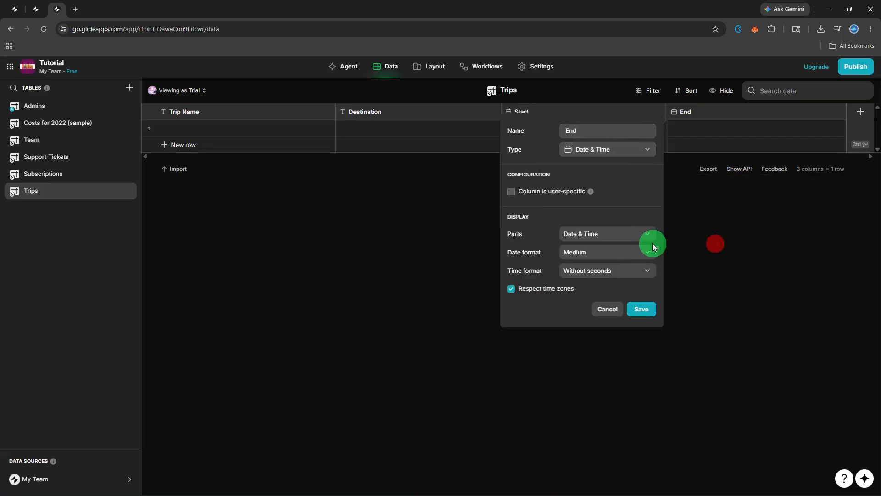
{"action": "left_click", "coordinate": [638, 237]}
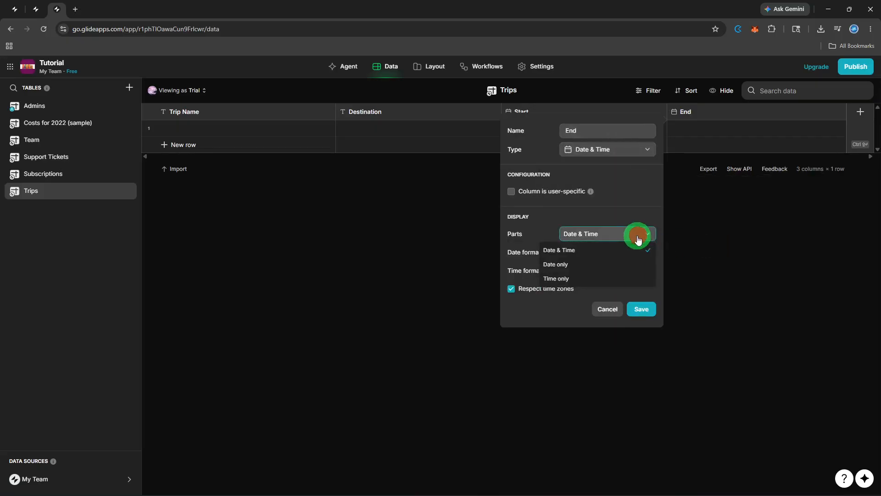
{"action": "left_click", "coordinate": [628, 266]}
{"action": "left_click", "coordinate": [636, 292]}
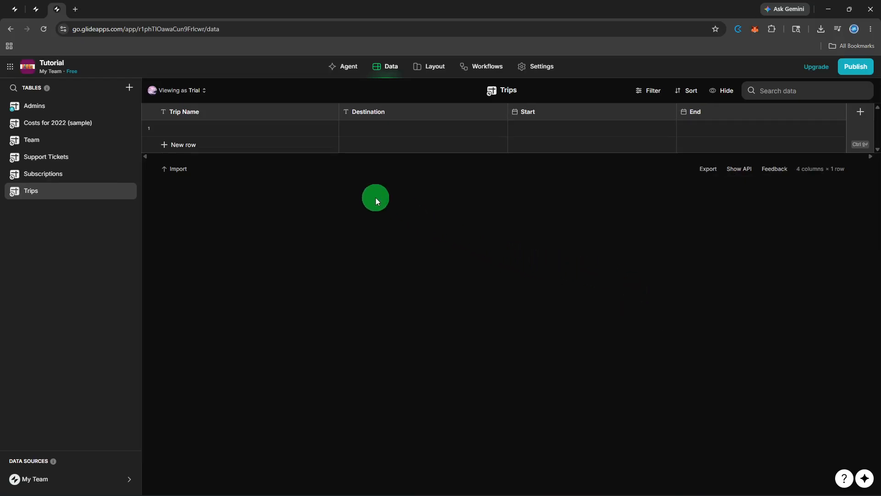
Add a second row, and enter Birthday as the first trip's name with destination LA
{"action": "left_click", "coordinate": [305, 152]}
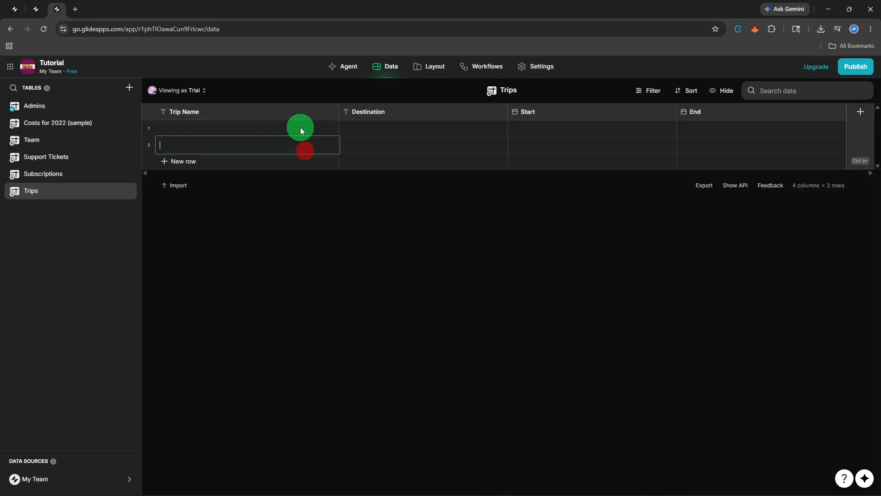
{"action": "left_click", "coordinate": [300, 128]}
{"action": "left_click", "coordinate": [301, 129]}
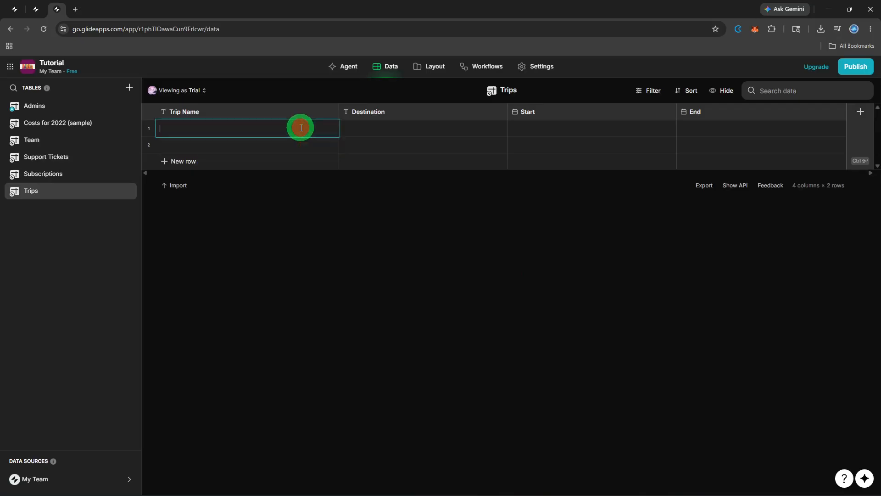
{"action": "type", "text": "Birthday"}
{"action": "left_click", "coordinate": [383, 131]}
{"action": "left_click", "coordinate": [384, 131]}
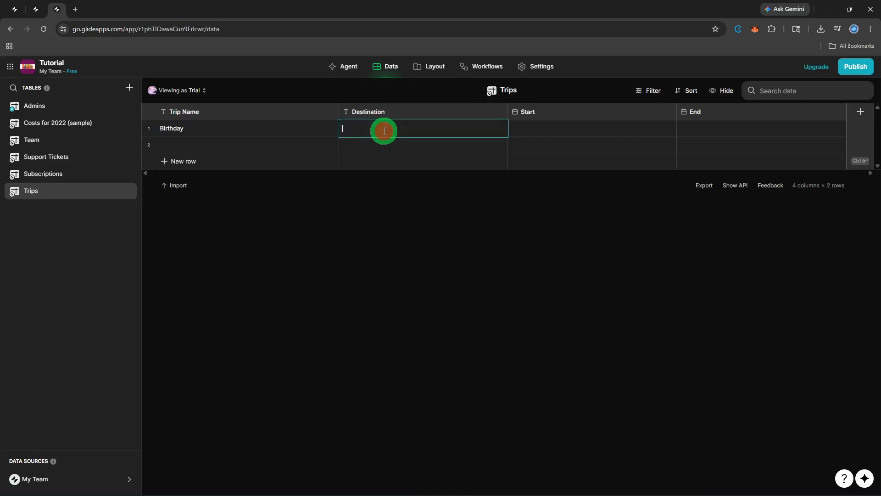
{"action": "type", "text": "LA"}
Set the first trip's start and end dates to May 5, 2027
{"action": "left_click", "coordinate": [546, 128]}
{"action": "left_click", "coordinate": [547, 127]}
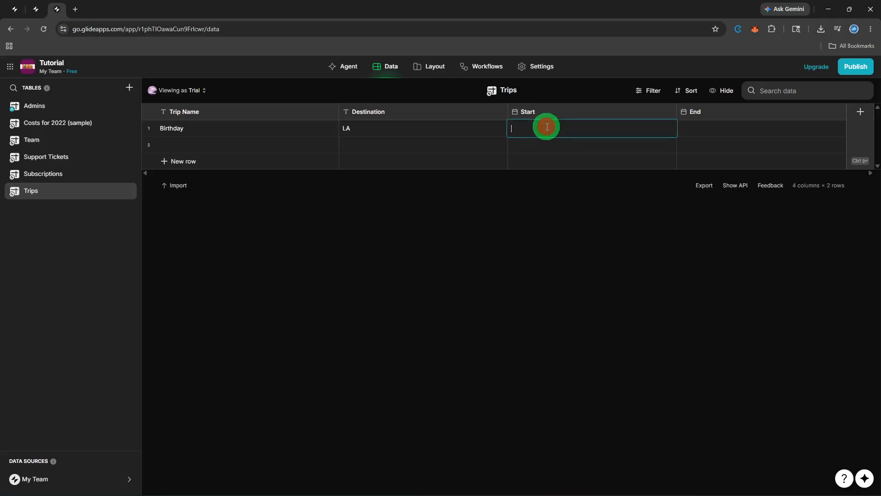
{"action": "type", "text": "May 5, 2027"}
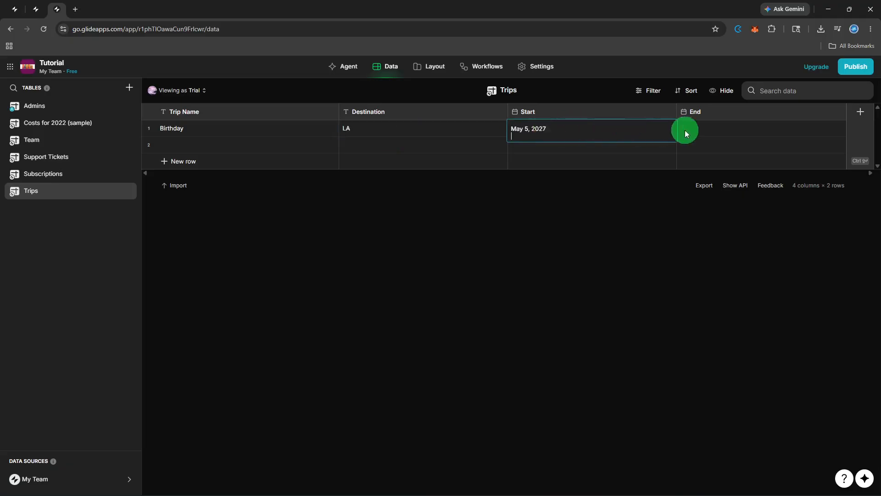
{"action": "left_click", "coordinate": [717, 133]}
{"action": "left_click", "coordinate": [719, 133]}
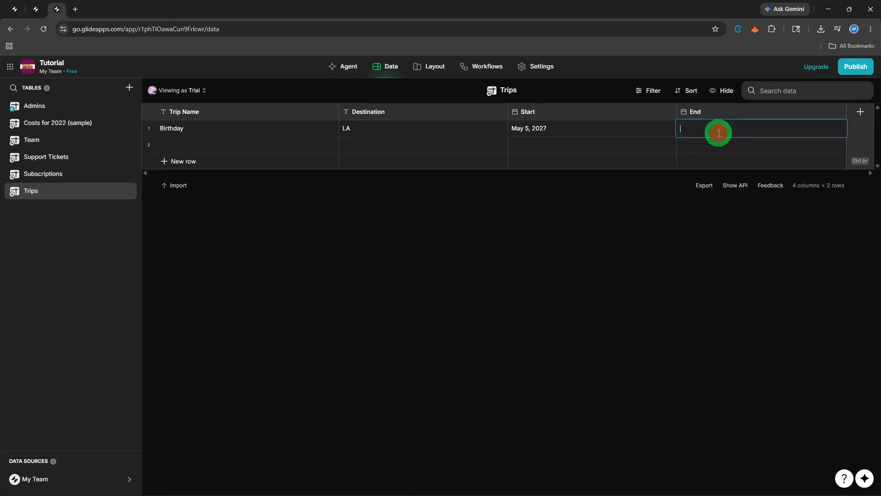
{"action": "type", "text": "May 5, 2027"}
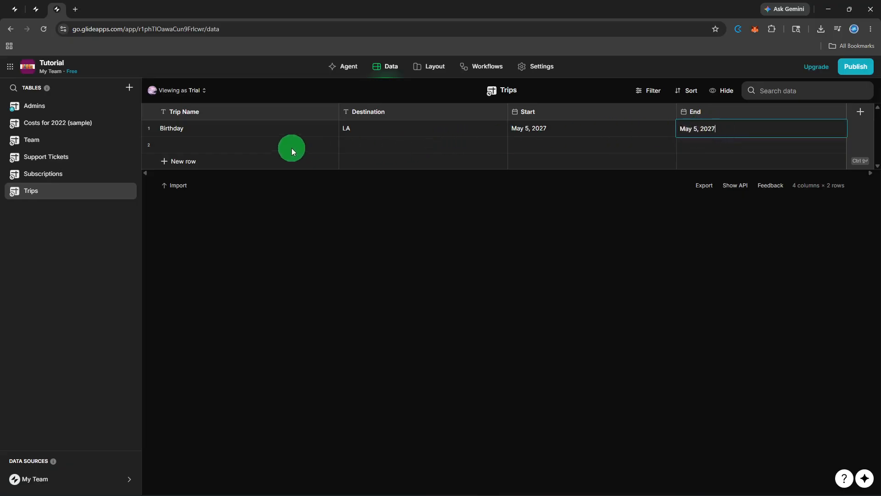
Fill the second row with trip name Anniversary, destination NY, and start date May 5, 2027
{"action": "left_click", "coordinate": [277, 146]}
{"action": "left_click", "coordinate": [278, 146]}
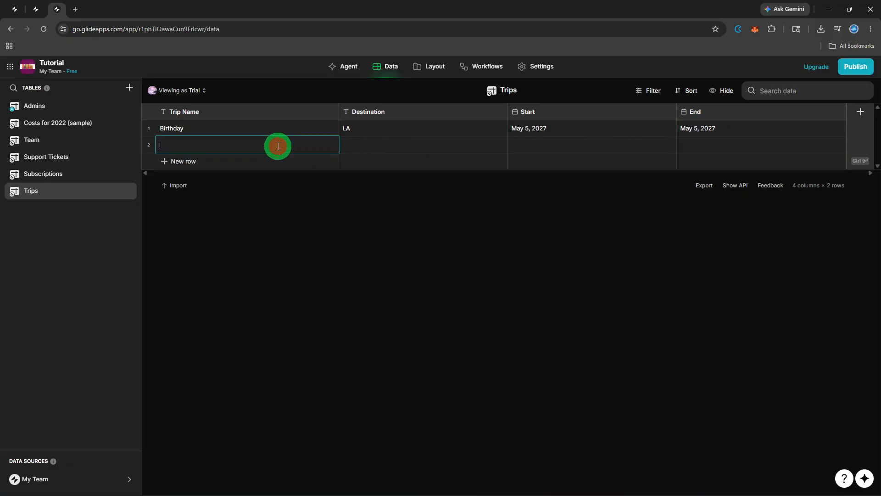
{"action": "type", "text": "Anniversary"}
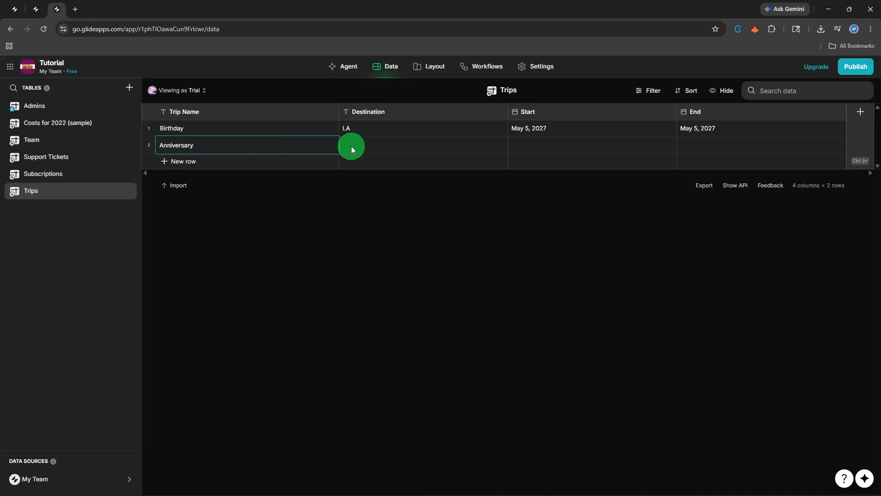
{"action": "double_click", "coordinate": [379, 141]}
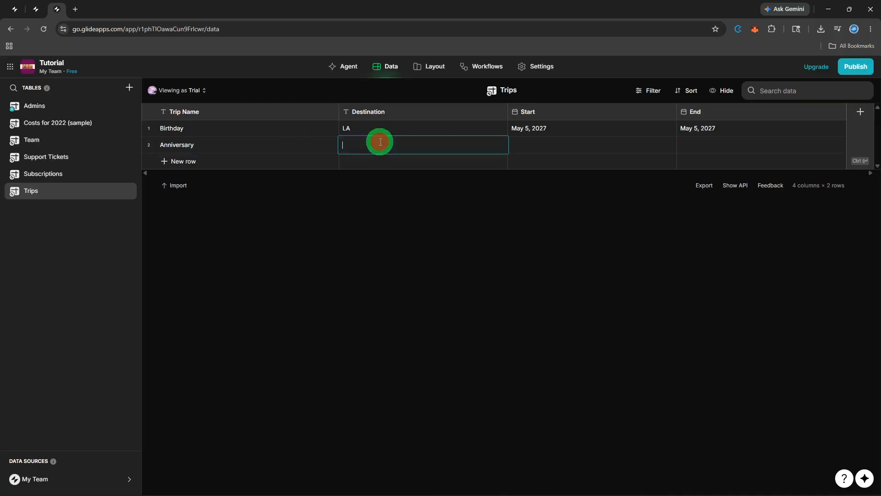
{"action": "type", "text": "NY"}
{"action": "double_click", "coordinate": [531, 141]}
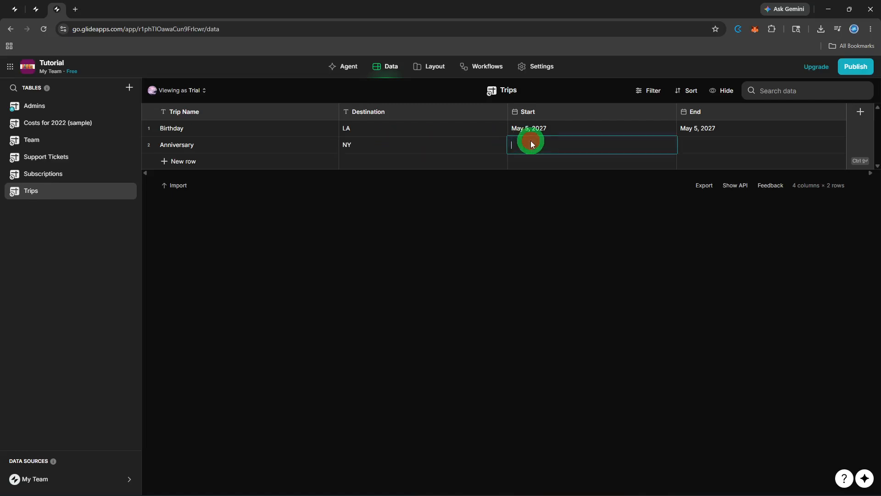
{"action": "type", "text": "May 5, 2027"}
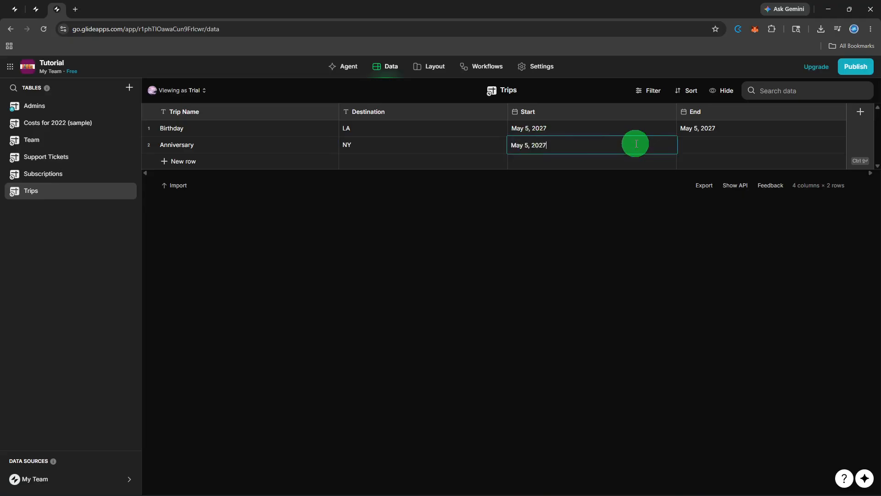
Set the second trip's end date to May 5, 2027
{"action": "double_click", "coordinate": [740, 143]}
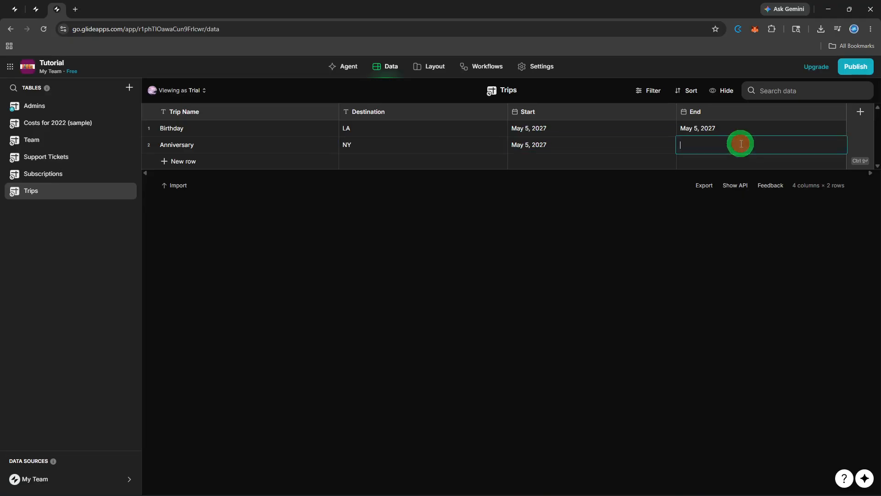
{"action": "type", "text": "May 5, 2027"}
{"action": "key", "text": "BackSpace"}
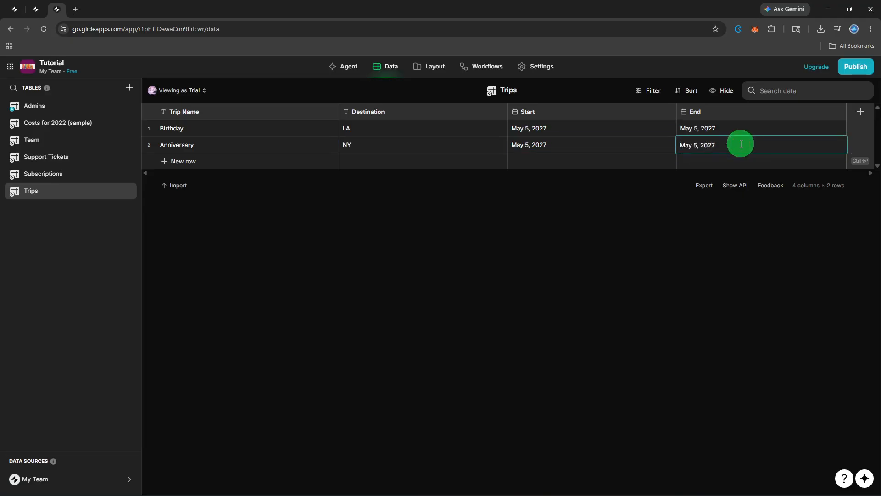
In the layout editor, add a new screen built from the Trips table
{"action": "left_click", "coordinate": [434, 75]}
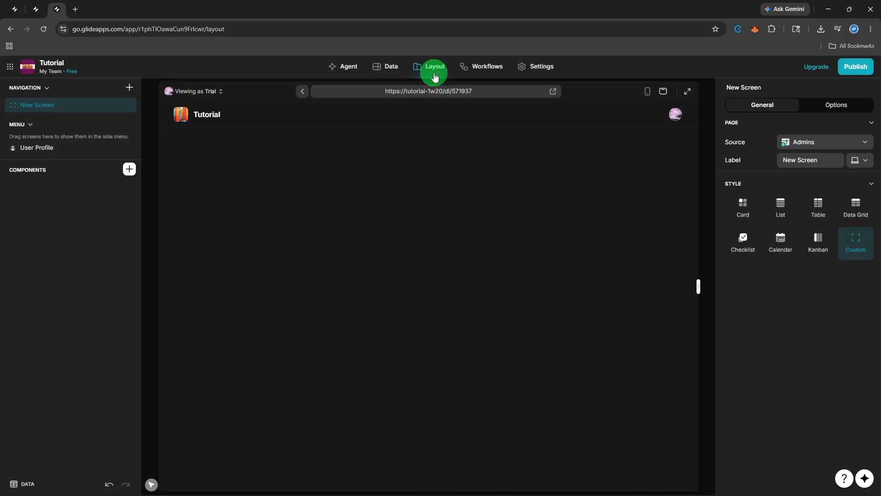
{"action": "left_click", "coordinate": [131, 89]}
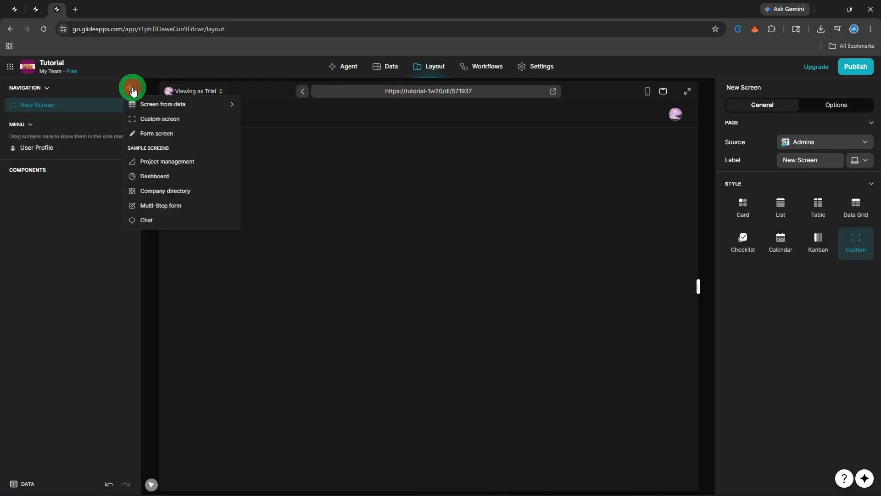
{"action": "mouse_move", "coordinate": [147, 102]}
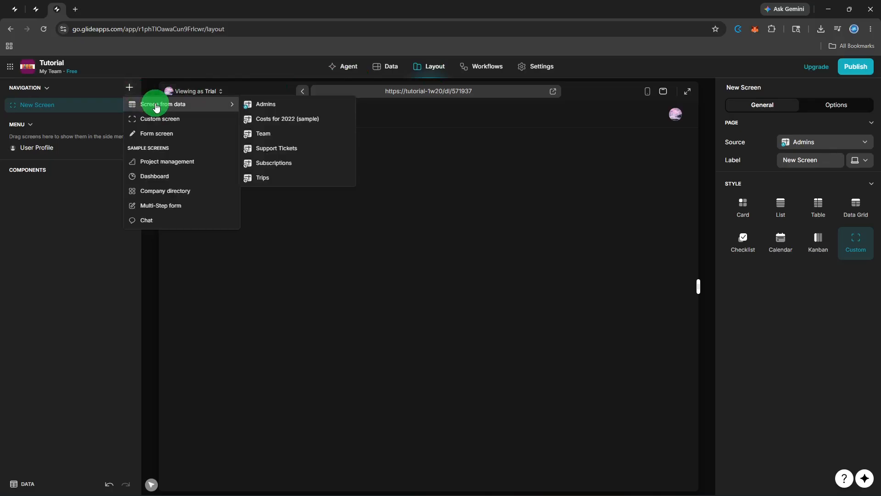
{"action": "left_click", "coordinate": [302, 175]}
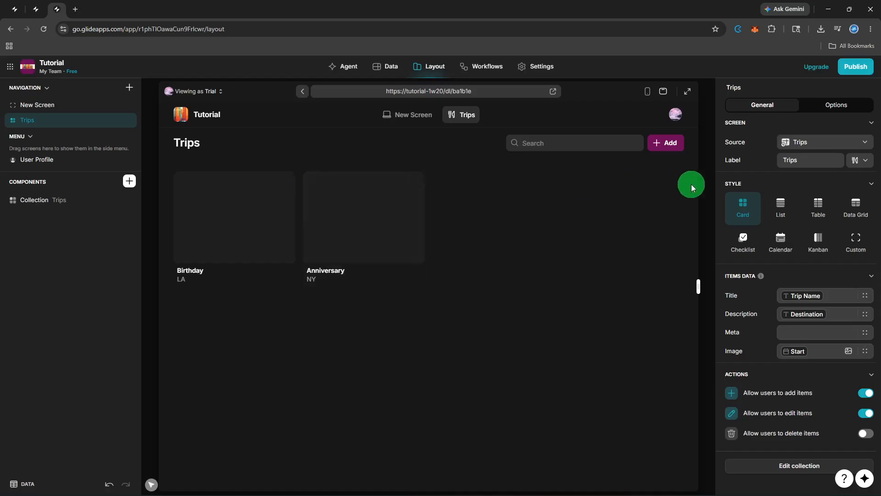
Try the Table and Calendar styles for the Trips collection and settle on List style
{"action": "left_click", "coordinate": [779, 215]}
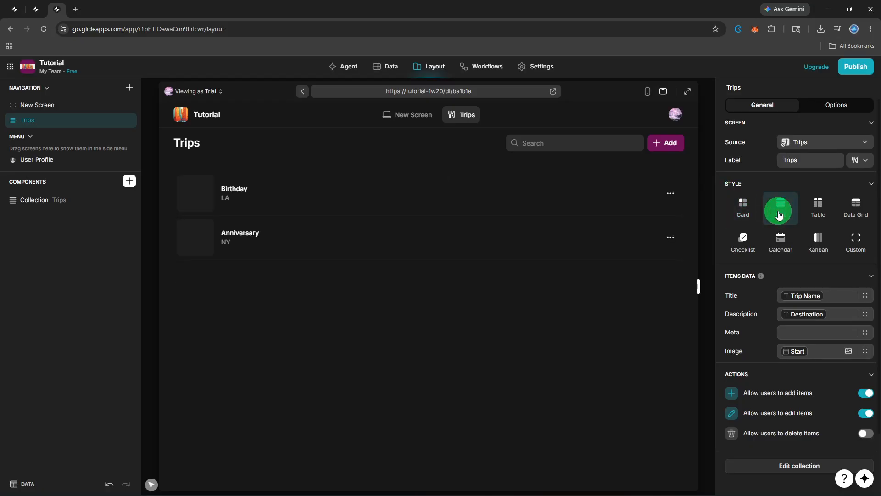
{"action": "left_click", "coordinate": [809, 215]}
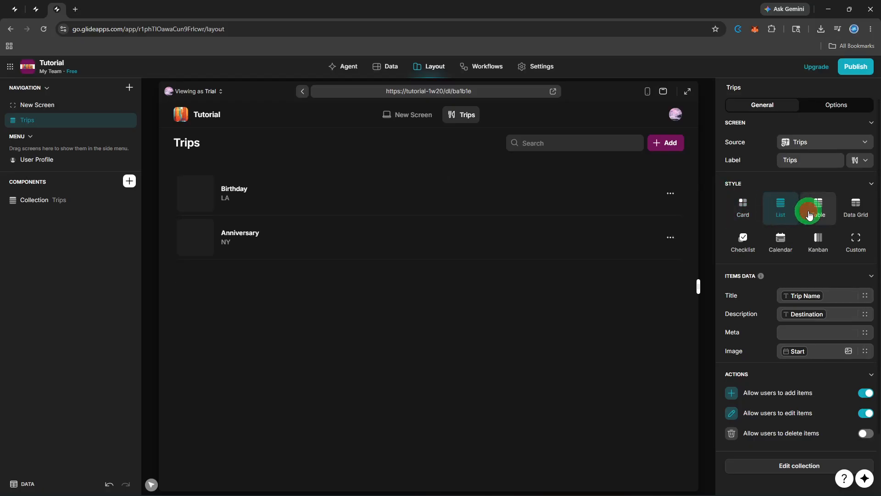
{"action": "left_click", "coordinate": [786, 240]}
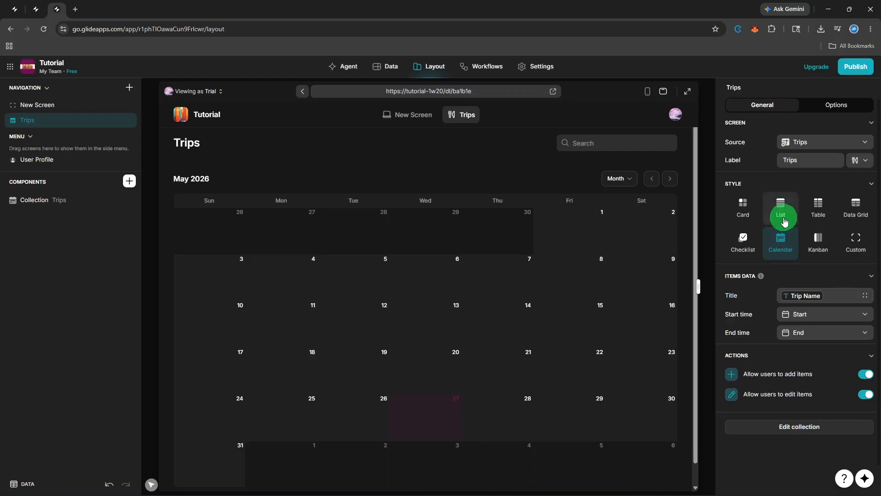
{"action": "left_click", "coordinate": [783, 218]}
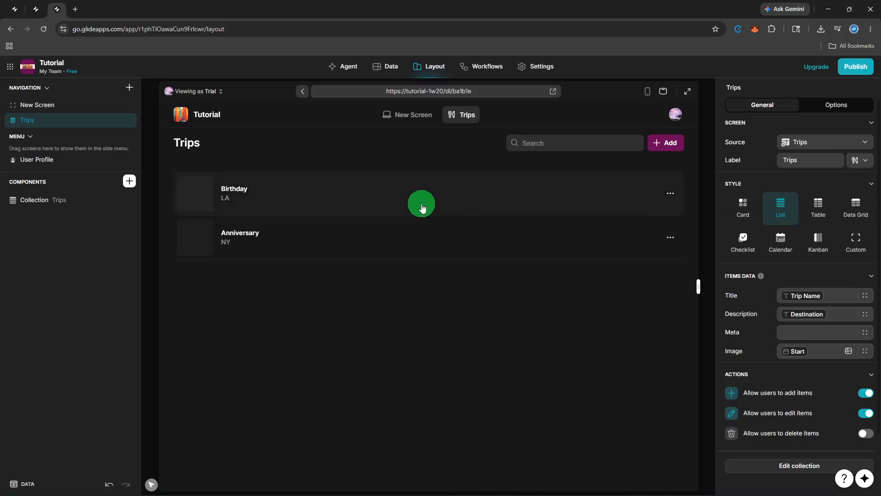
Insert a Simple title component on the Trips screen and set its emphasis to the Destination column
{"action": "left_click", "coordinate": [129, 179]}
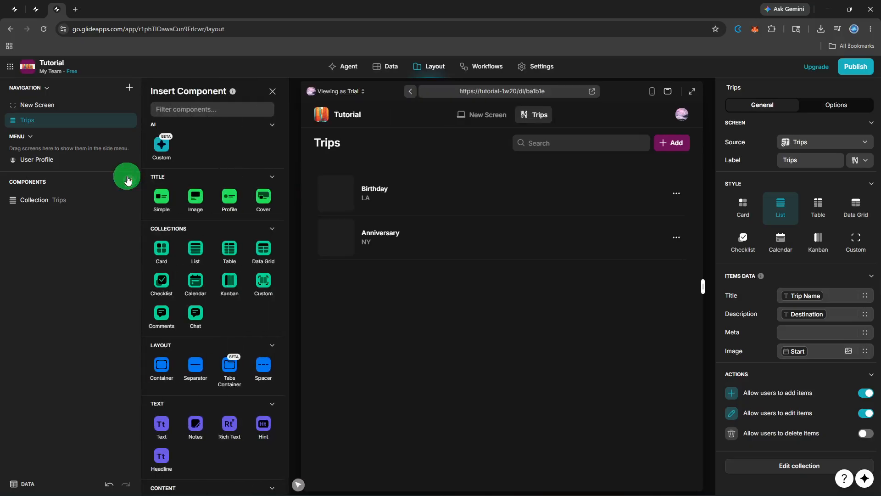
{"action": "left_click", "coordinate": [158, 198]}
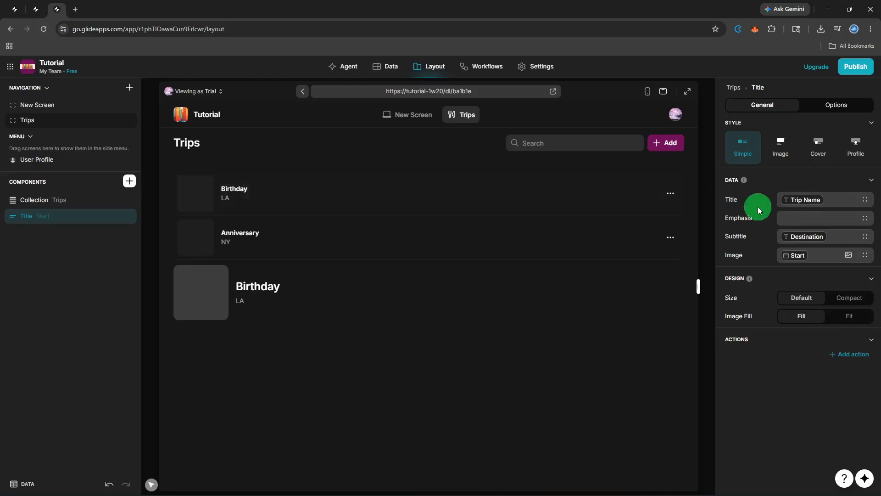
{"action": "left_click", "coordinate": [841, 202]}
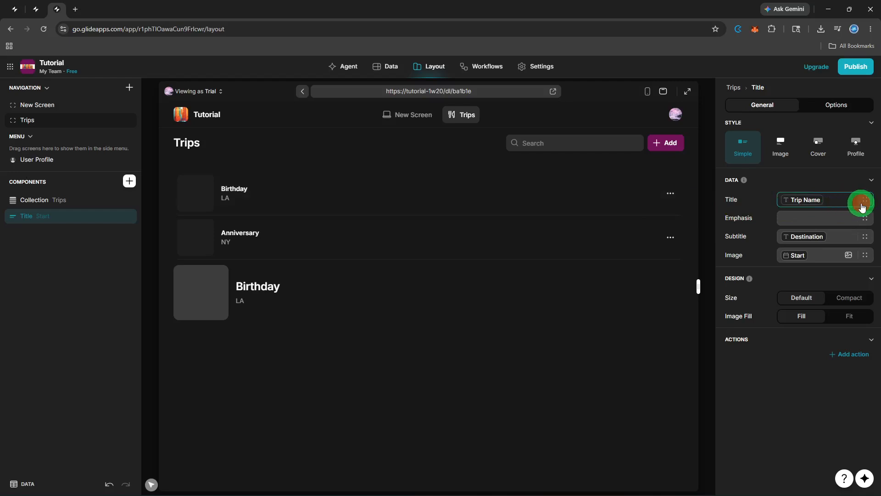
{"action": "left_click", "coordinate": [862, 205]}
{"action": "left_click", "coordinate": [862, 205]}
{"action": "left_click", "coordinate": [855, 217]}
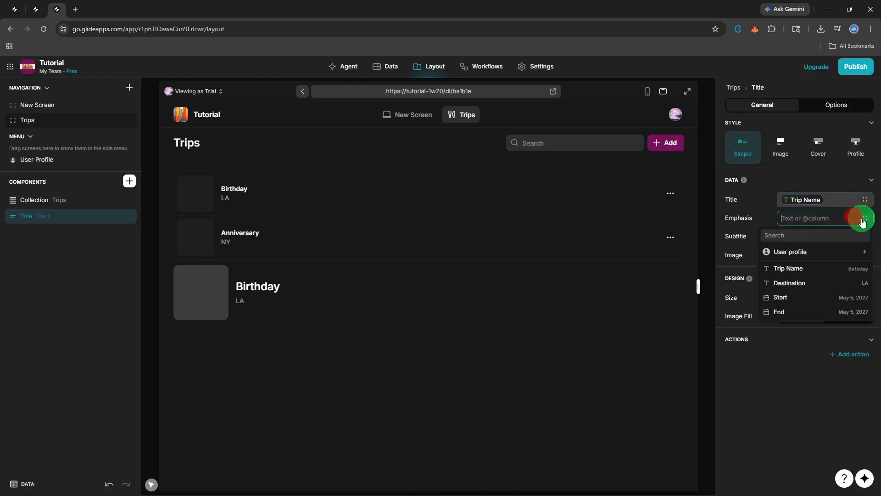
{"action": "left_click", "coordinate": [810, 282]}
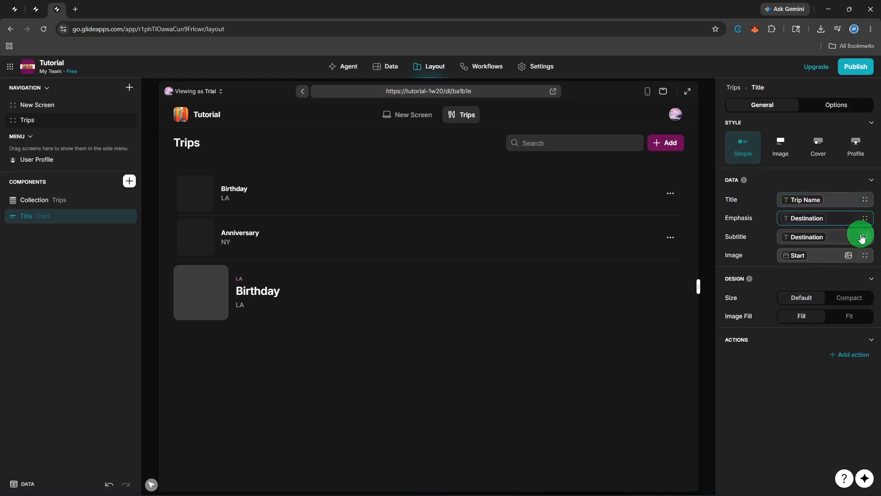
Set the title component's subtitle to the End column only
{"action": "left_click", "coordinate": [861, 236]}
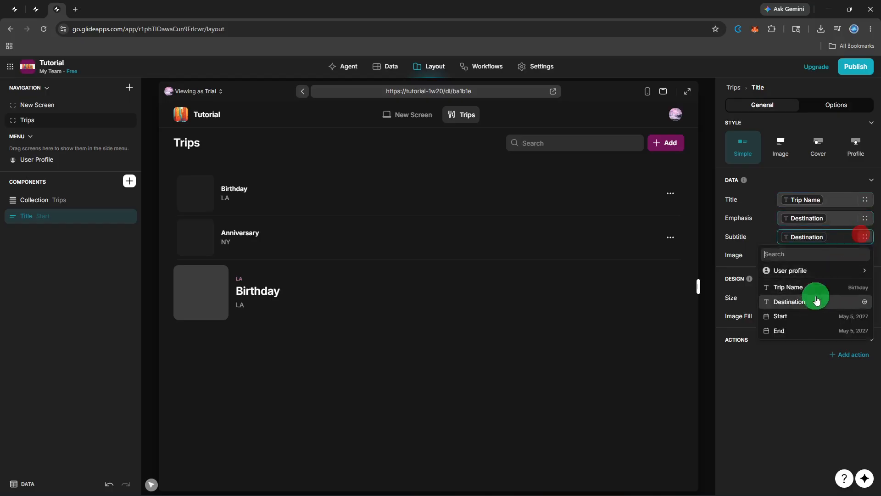
{"action": "left_click", "coordinate": [806, 321]}
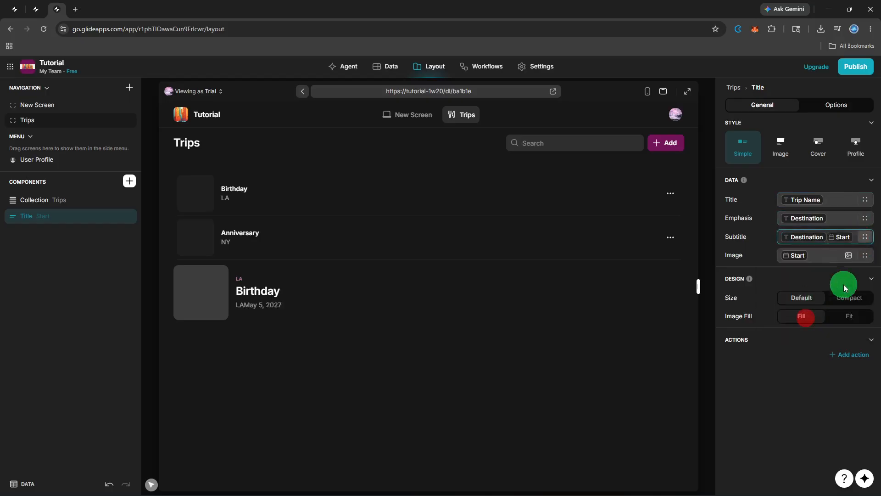
{"action": "left_click", "coordinate": [866, 255]}
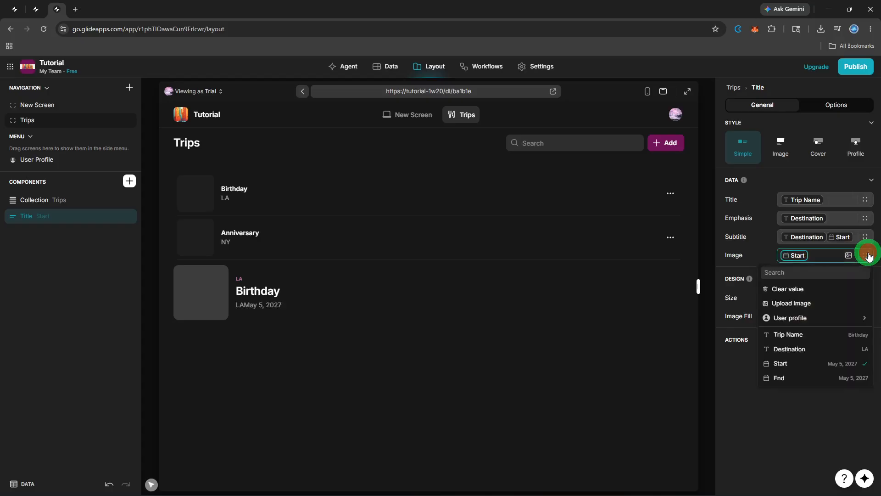
{"action": "left_click", "coordinate": [826, 234]}
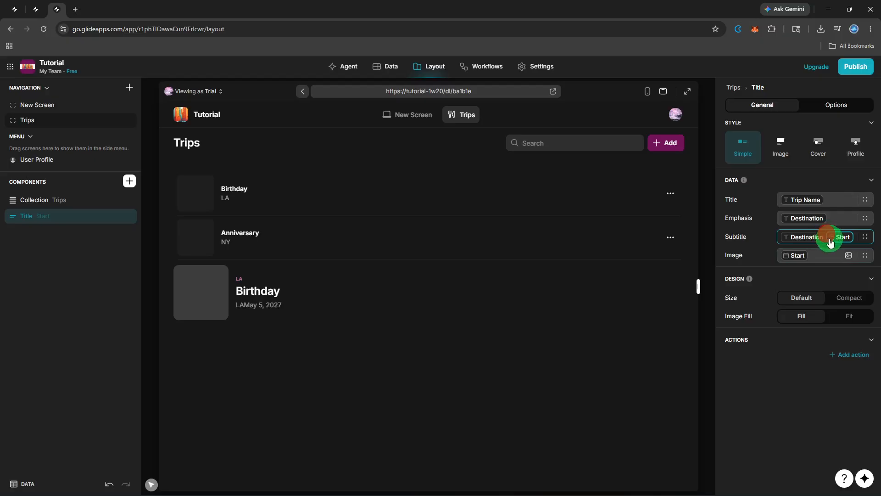
{"action": "key", "text": "BackSpace"}
{"action": "key", "text": "BackSpace"}
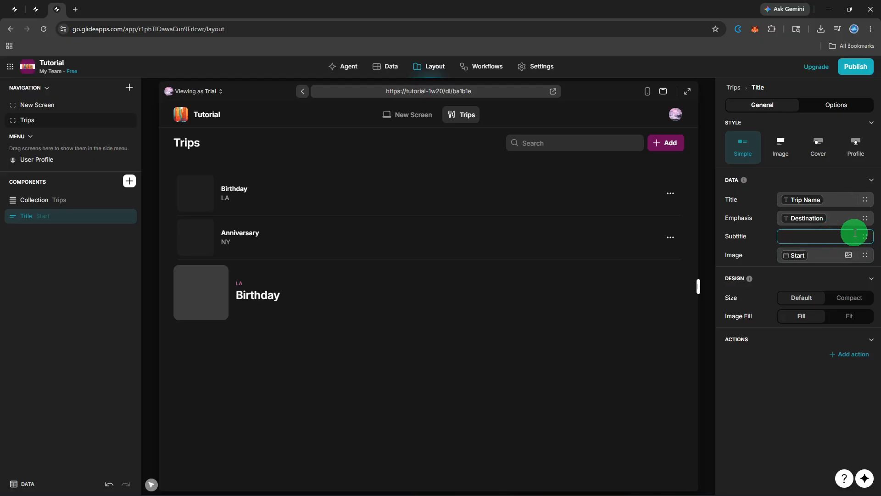
{"action": "left_click", "coordinate": [869, 238]}
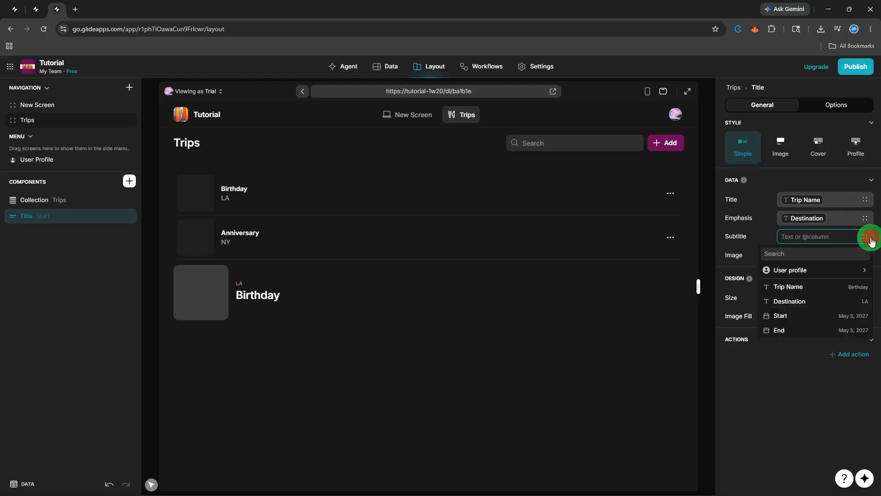
{"action": "left_click", "coordinate": [790, 332]}
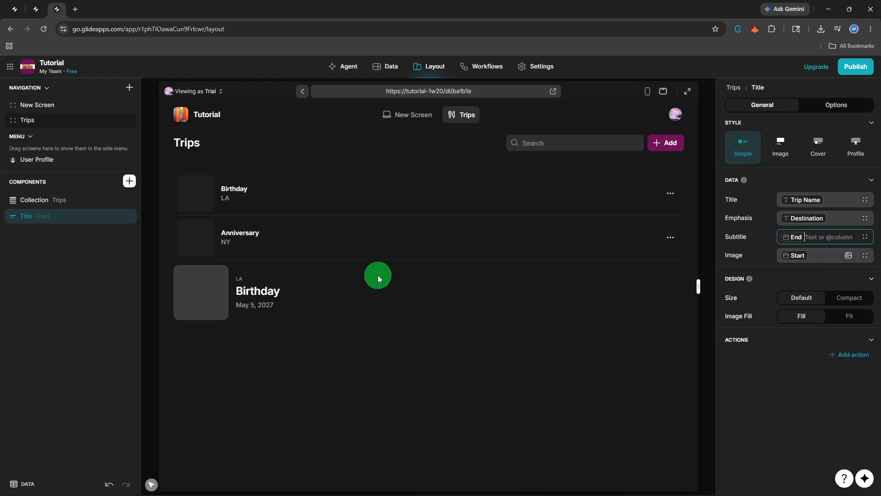
Move the title component above the Trips collection in the component list
{"action": "mouse_move", "coordinate": [54, 209]}
{"action": "left_mouse_down"}
{"action": "mouse_move", "coordinate": [42, 200]}
{"action": "mouse_move", "coordinate": [43, 221]}
{"action": "left_mouse_up"}
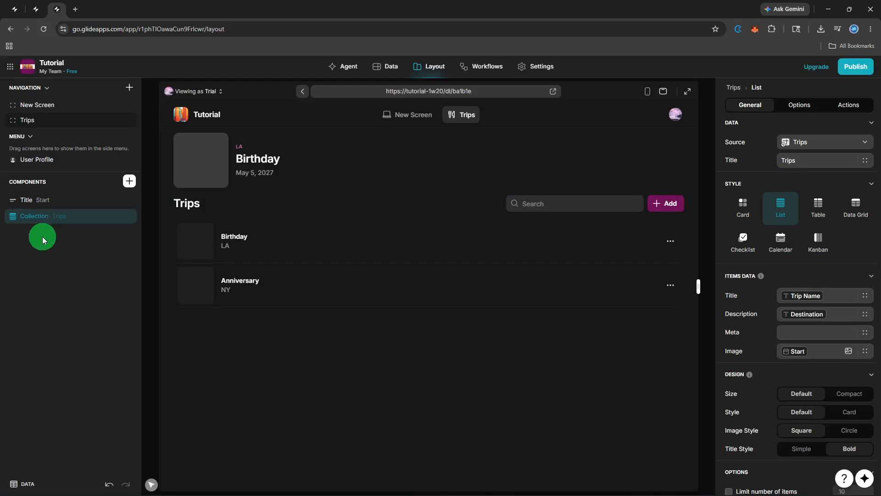
{"action": "left_click", "coordinate": [44, 238]}
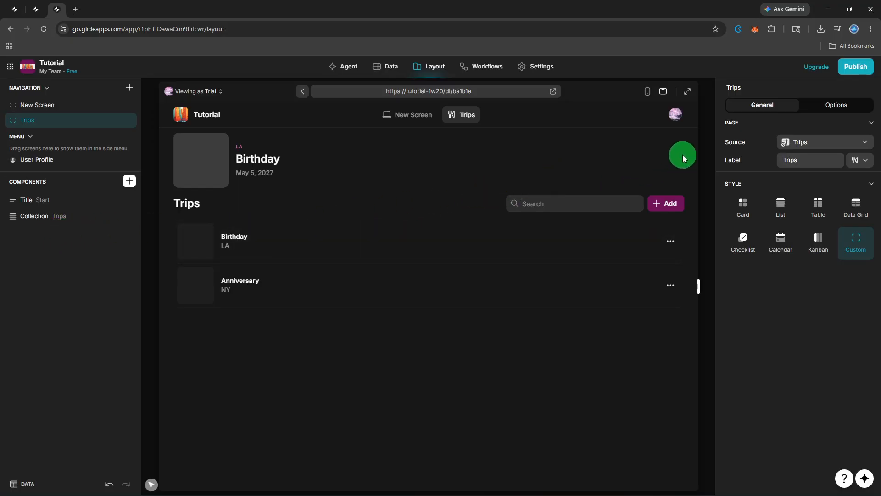
Open the publish panel for the app
{"action": "left_click", "coordinate": [863, 69]}
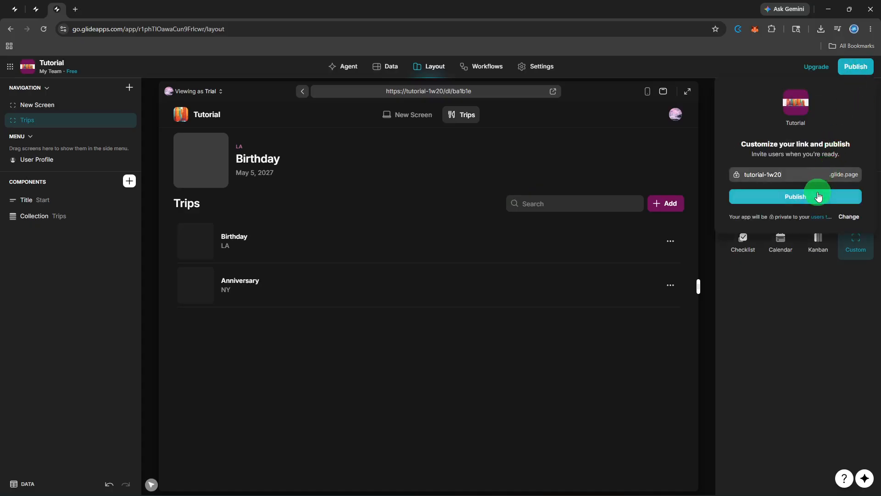